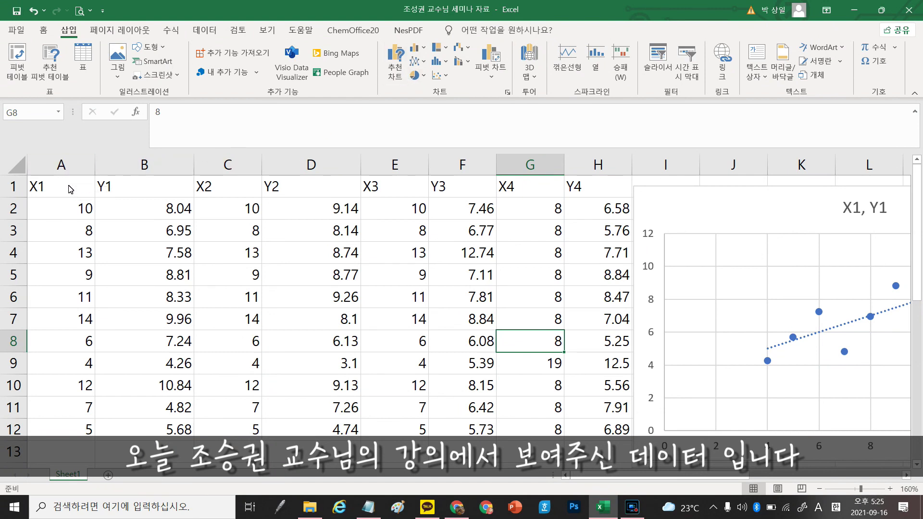
- Calculate the average of the X1 values A2:A12 in cell A13 with the AVERAGE function
{"action": "left_click_drag", "start_coordinate": [69, 189], "coordinate": [610, 431]}
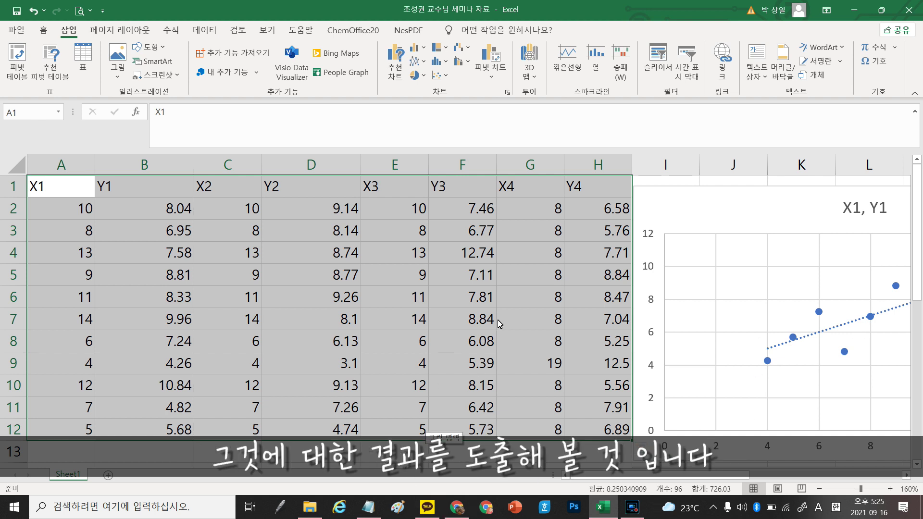
{"action": "left_click", "coordinate": [61, 451]}
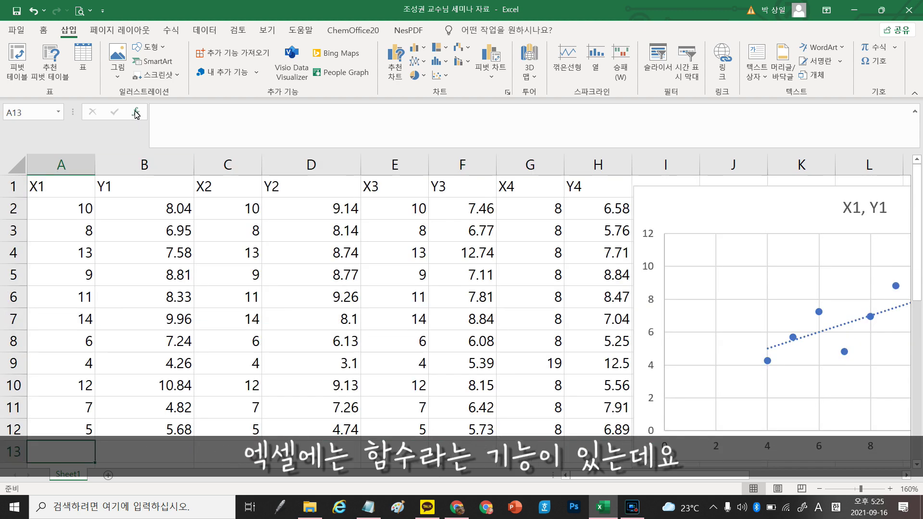
{"action": "left_click", "coordinate": [137, 113]}
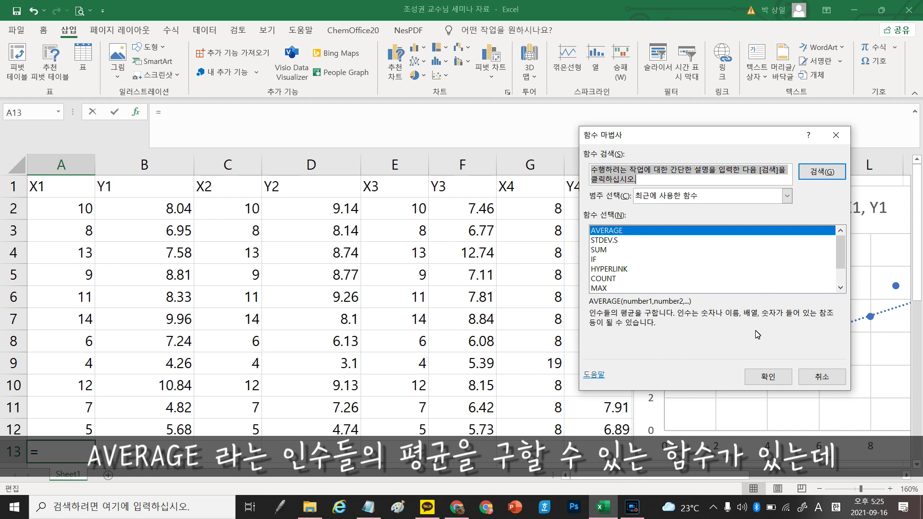
{"action": "left_click", "coordinate": [769, 377]}
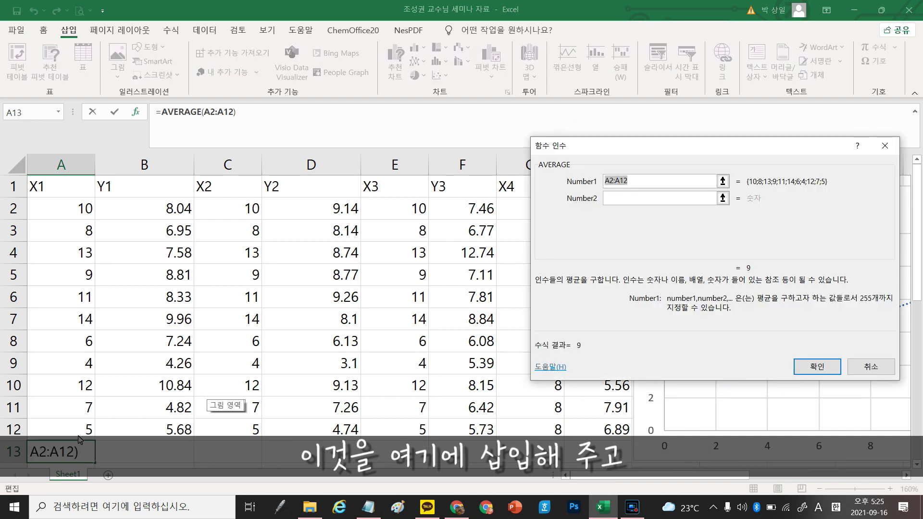
{"action": "left_click", "coordinate": [722, 181]}
{"action": "left_click_drag", "start_coordinate": [71, 211], "coordinate": [78, 432]}
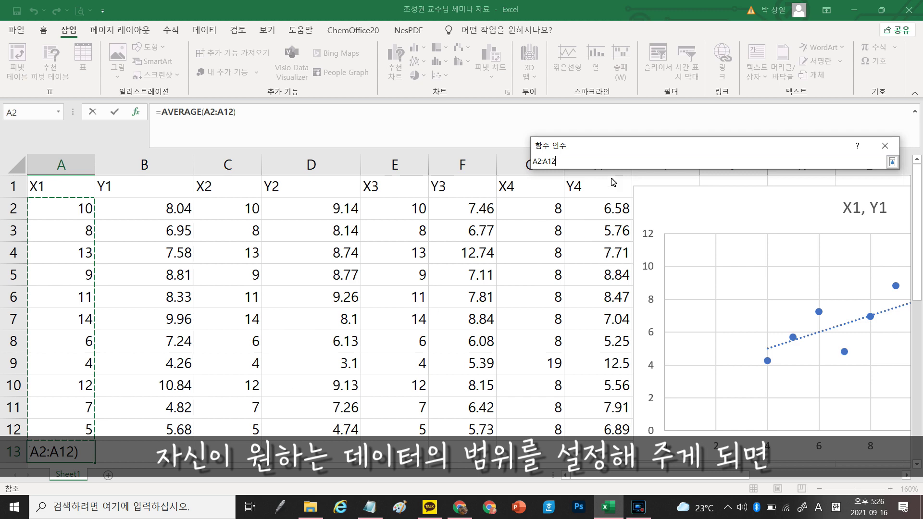
{"action": "left_click", "coordinate": [892, 162]}
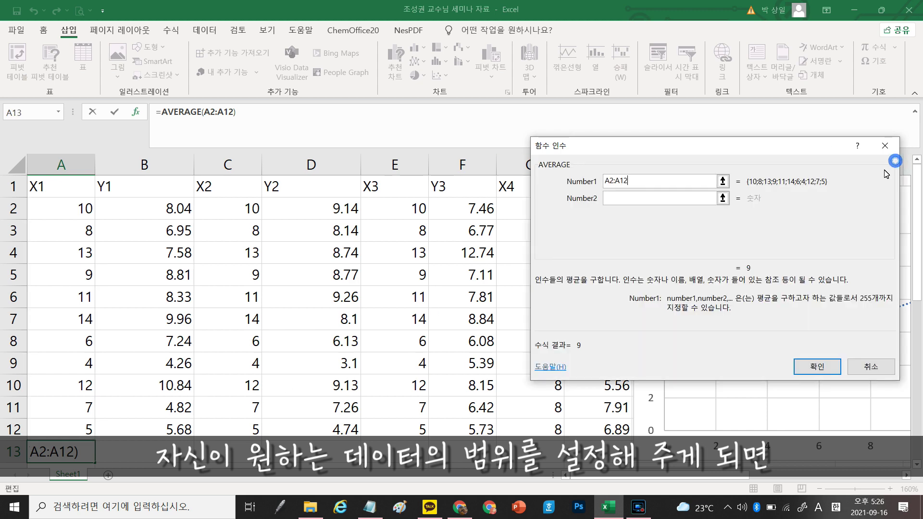
{"action": "left_click", "coordinate": [817, 367]}
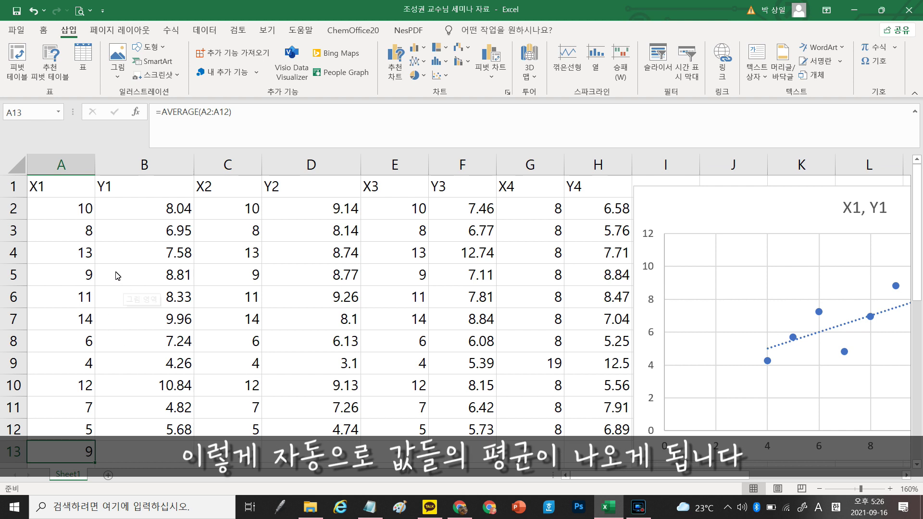
- Try changing the last X1 value in cell A12 to 17 to test the average formula
{"action": "left_click_drag", "start_coordinate": [86, 211], "coordinate": [76, 417]}
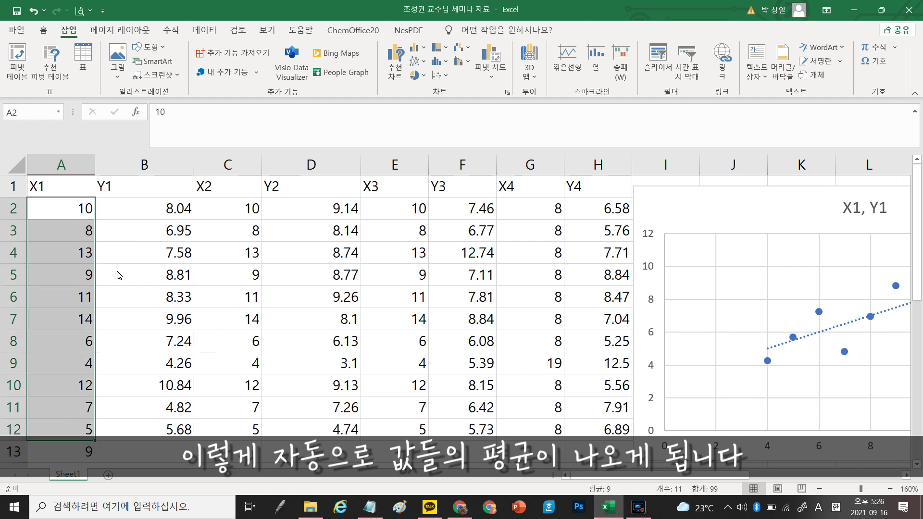
{"action": "left_click", "coordinate": [86, 431]}
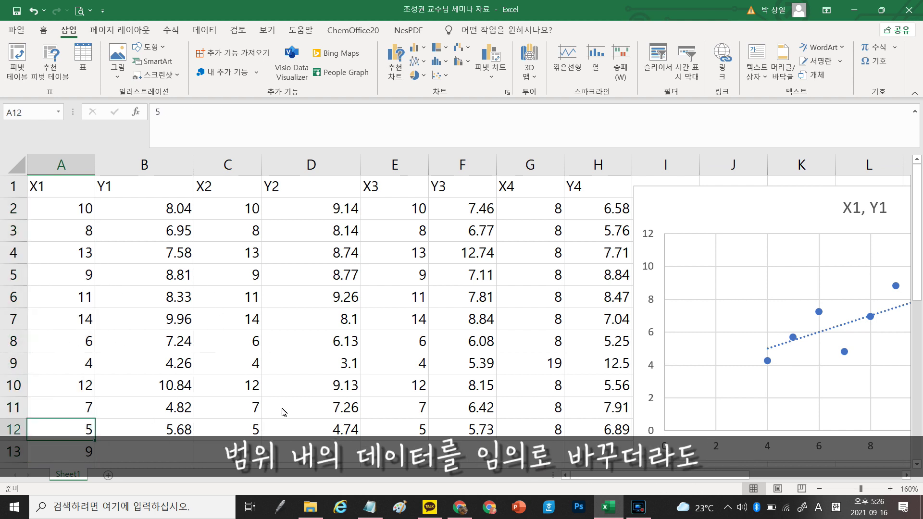
{"action": "type", "text": "17"}
{"action": "key", "text": "Return"}
{"action": "left_click", "coordinate": [75, 438]}
- Calculate the sample standard deviation of the X1 values A2:A12 in cell A14 with the STDEV.S function
{"action": "left_click", "coordinate": [74, 274]}
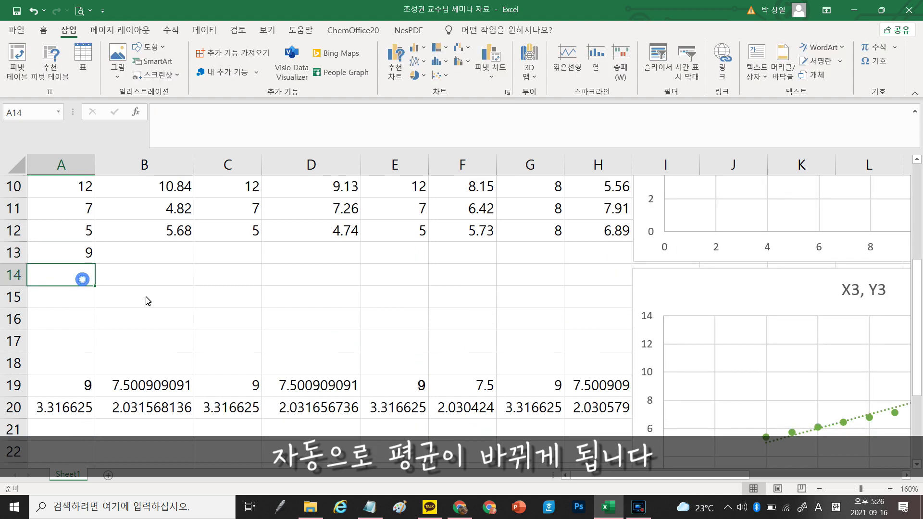
{"action": "scroll", "coordinate": [161, 324], "scroll_direction": "up", "scroll_amount": 2}
{"action": "left_click", "coordinate": [136, 113]}
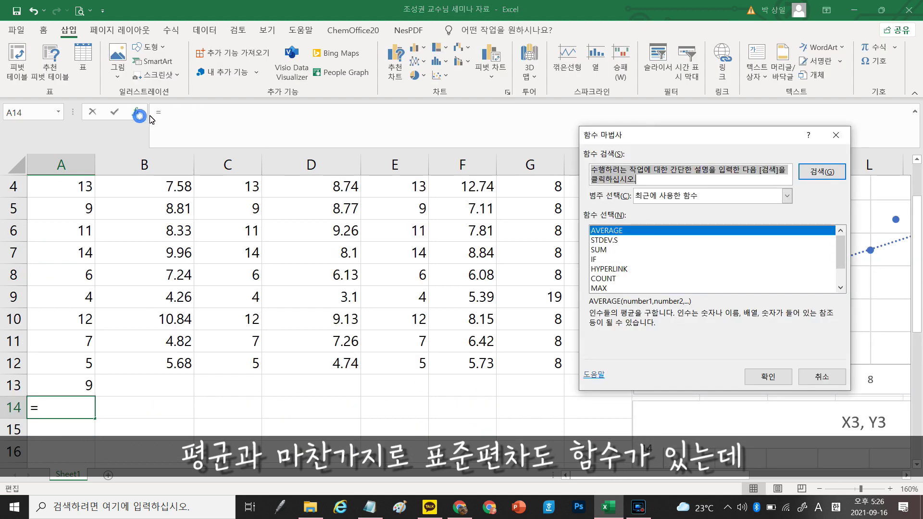
{"action": "left_click", "coordinate": [612, 240]}
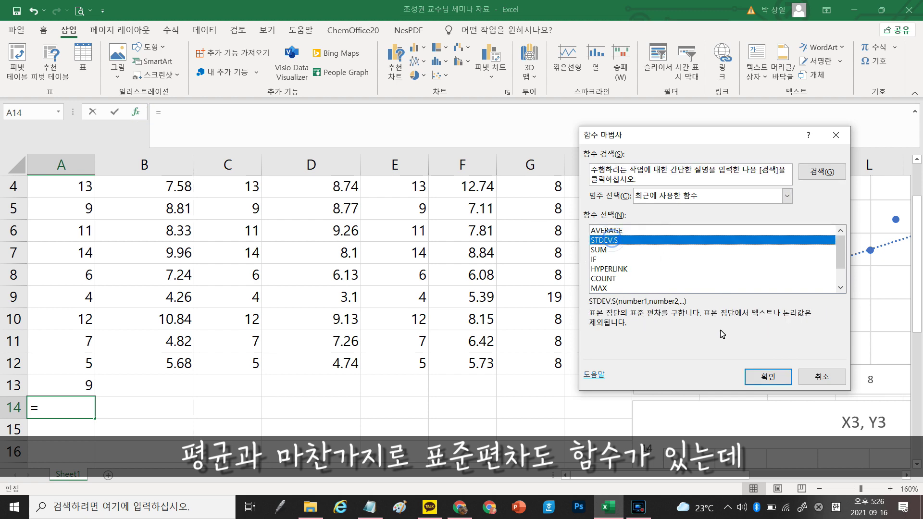
{"action": "left_click", "coordinate": [766, 377]}
{"action": "scroll", "coordinate": [289, 289], "scroll_direction": "up", "scroll_amount": 1}
{"action": "left_click_drag", "start_coordinate": [86, 208], "coordinate": [88, 427]}
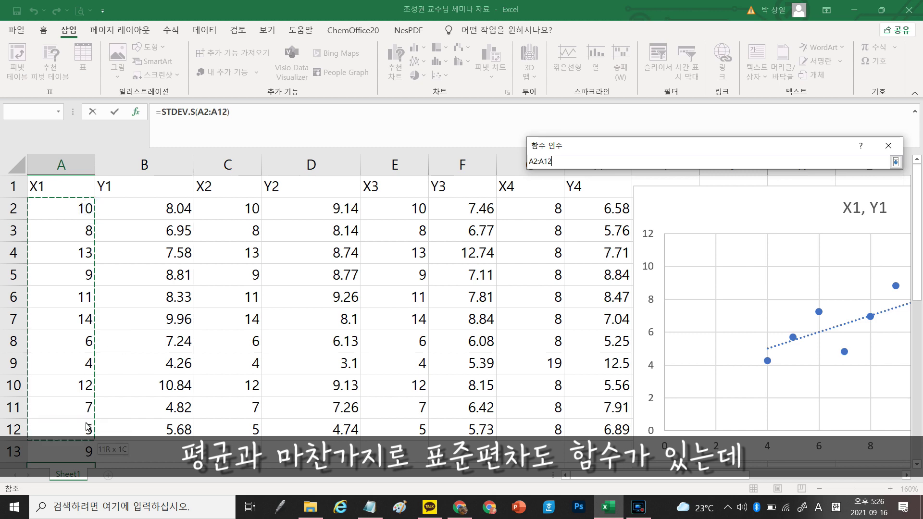
{"action": "scroll", "coordinate": [807, 231], "scroll_direction": "down", "scroll_amount": 1}
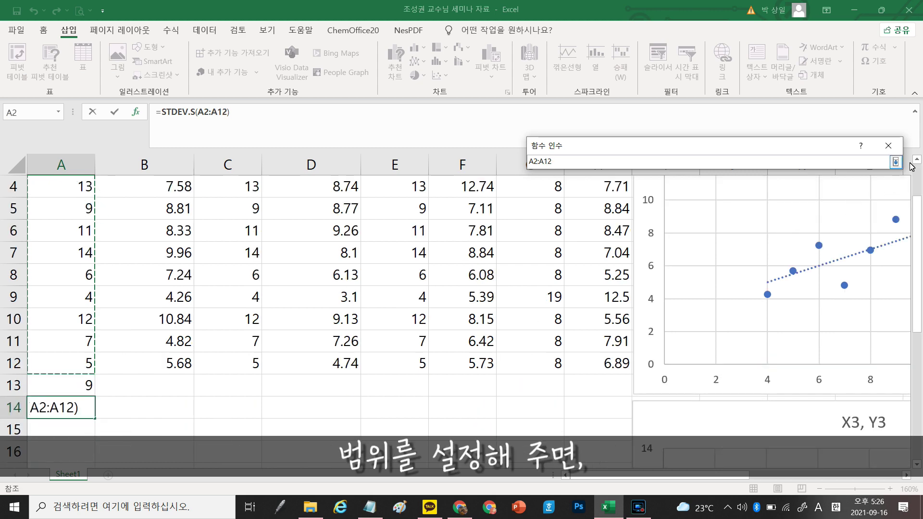
{"action": "left_click", "coordinate": [895, 162]}
{"action": "left_click", "coordinate": [813, 367]}
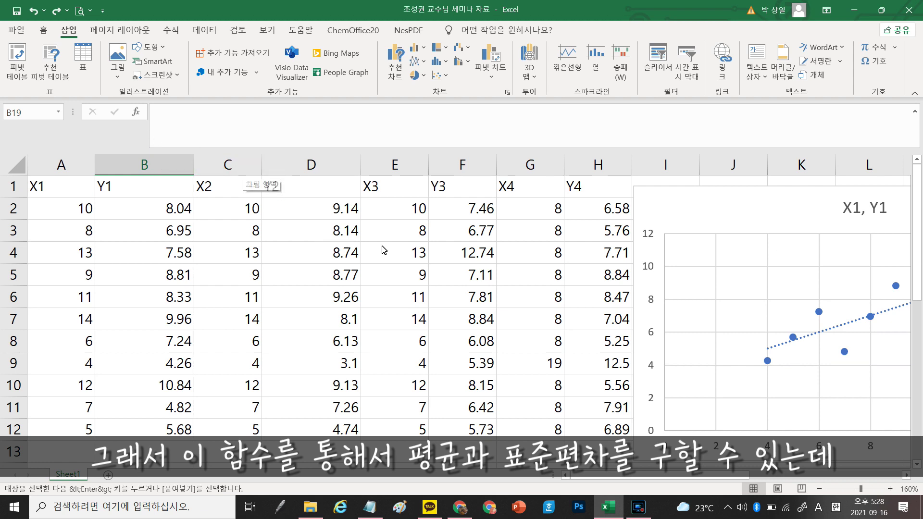
- Move the precomputed average and standard deviation rows from A16:H17 to A13:H14, directly below the data
{"action": "scroll", "coordinate": [353, 281], "scroll_direction": "down", "scroll_amount": 2}
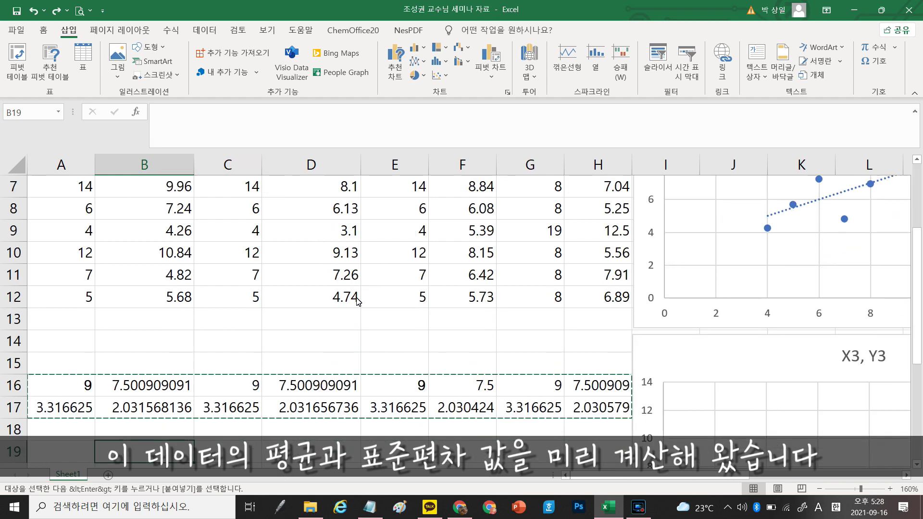
{"action": "left_click_drag", "start_coordinate": [70, 389], "coordinate": [601, 408]}
{"action": "key", "text": "Up"}
{"action": "key", "text": "Up"}
{"action": "key", "text": "Up"}
{"action": "key", "text": "Return"}
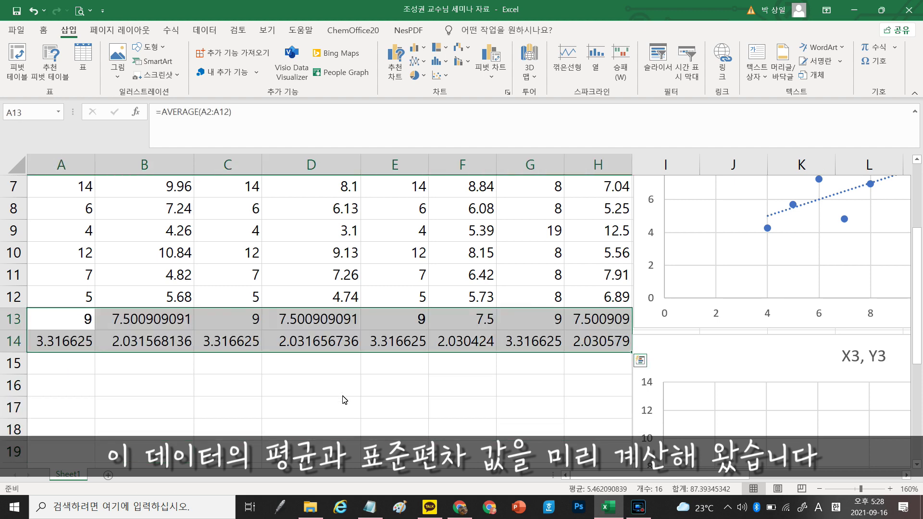
{"action": "scroll", "coordinate": [536, 282], "scroll_direction": "up", "scroll_amount": 2}
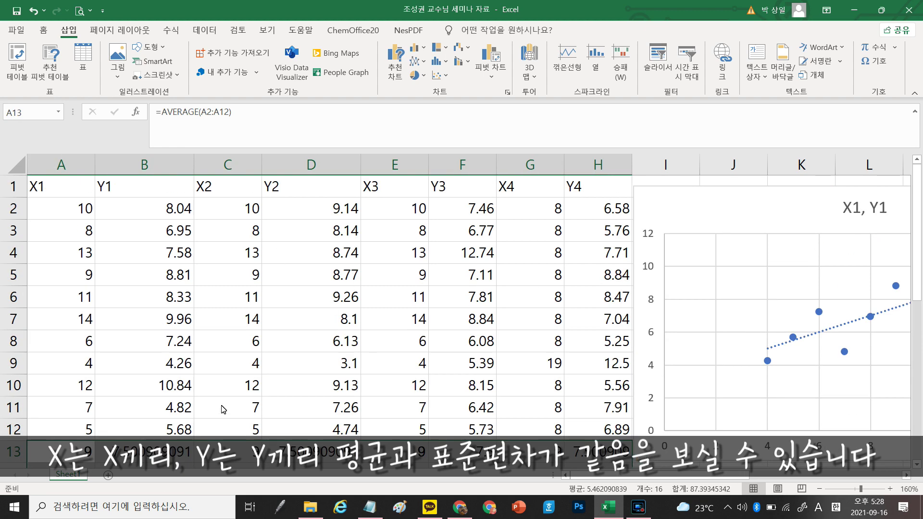
{"action": "scroll", "coordinate": [284, 431], "scroll_direction": "down", "scroll_amount": 2}
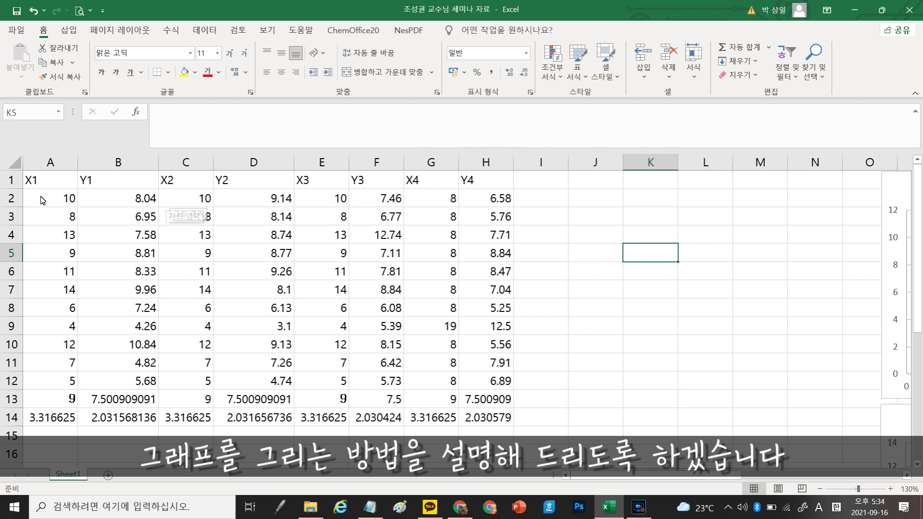
- Insert a markers-only scatter chart from the X1 and Y1 data in A2:B11 and place it beside the table
{"action": "left_click", "coordinate": [69, 30]}
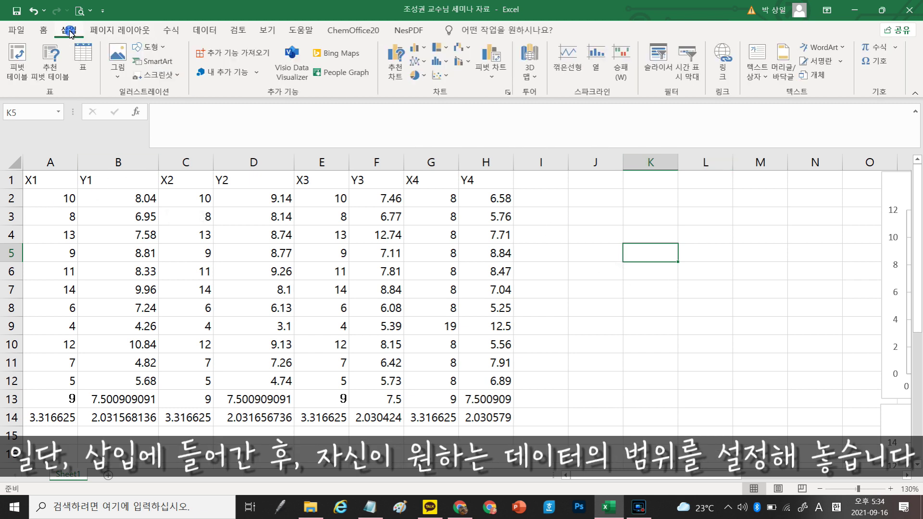
{"action": "left_click_drag", "start_coordinate": [72, 199], "coordinate": [118, 358]}
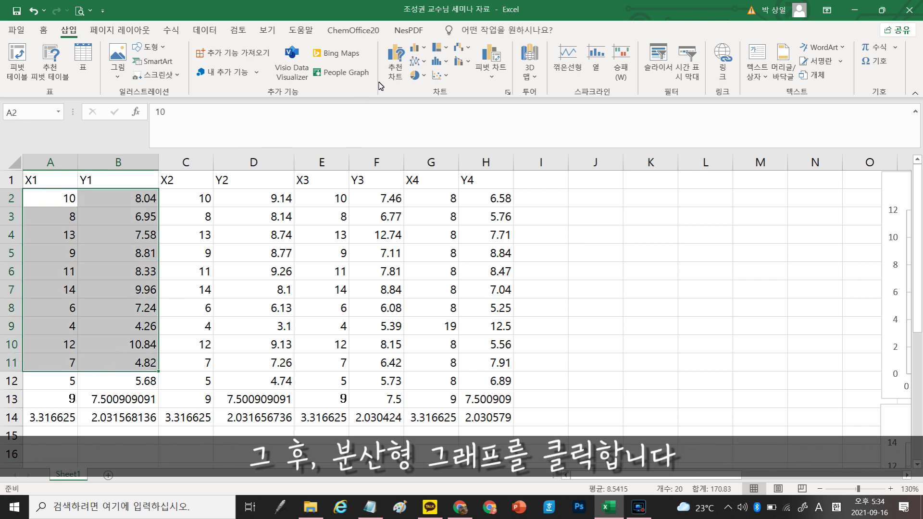
{"action": "left_click", "coordinate": [446, 76]}
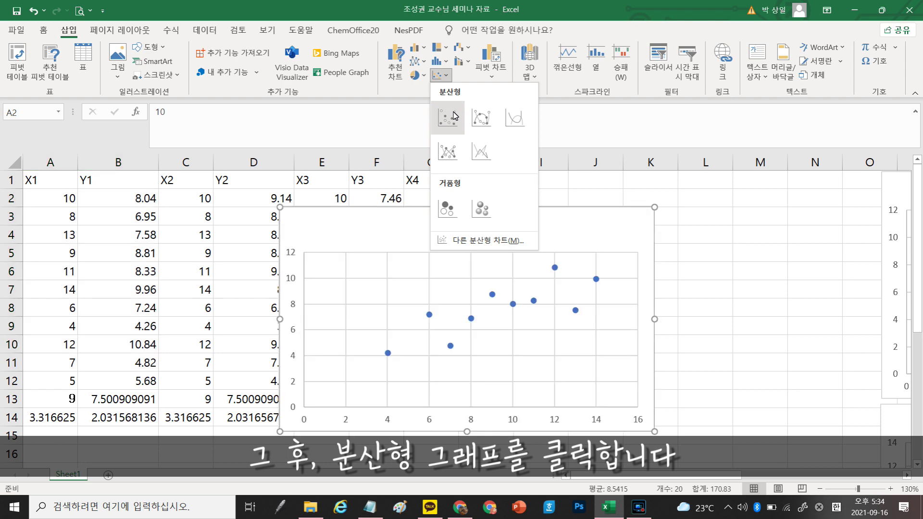
{"action": "left_click", "coordinate": [453, 117]}
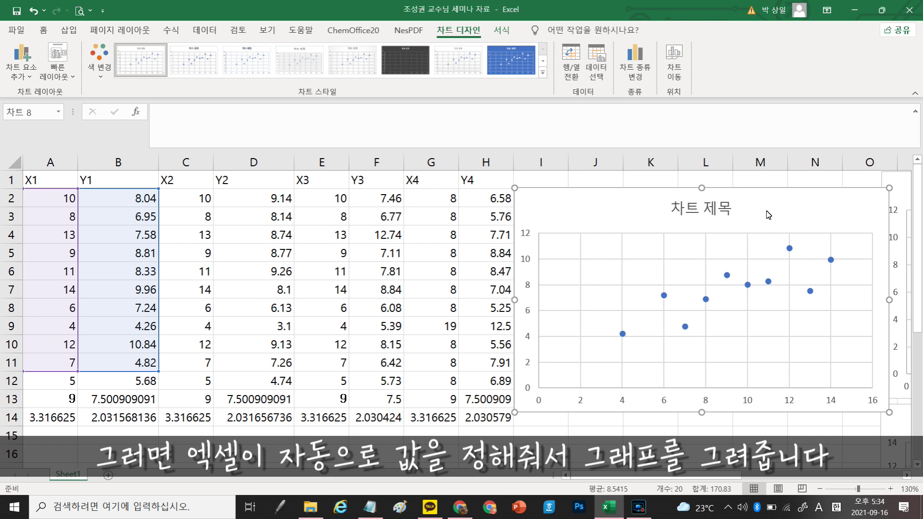
{"action": "left_click_drag", "start_coordinate": [766, 213], "coordinate": [772, 202]}
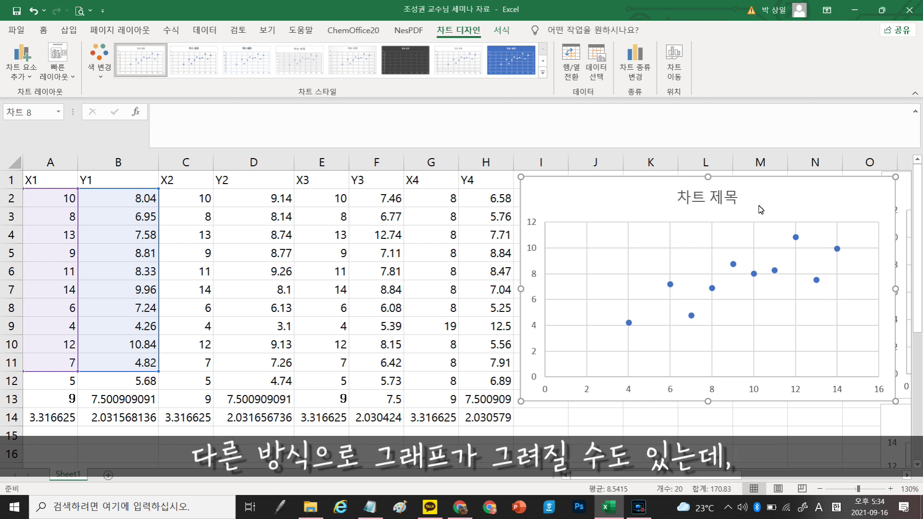
- Edit the chart's data series so that its X values use the range A2:A12
{"action": "right_click", "coordinate": [609, 206]}
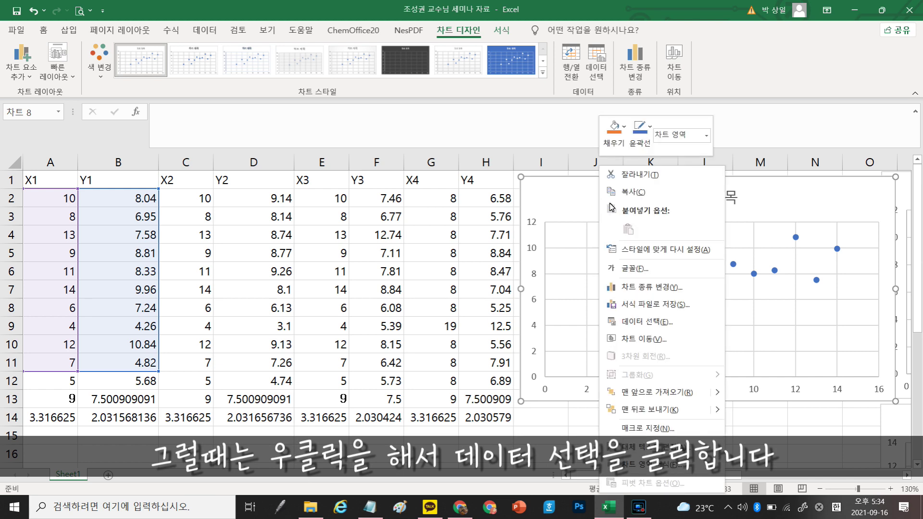
{"action": "left_click", "coordinate": [654, 328]}
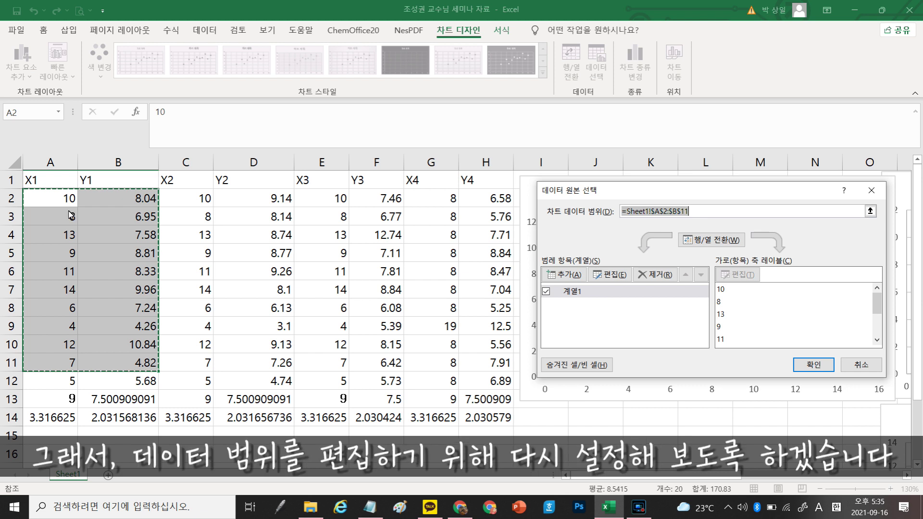
{"action": "left_click", "coordinate": [611, 275]}
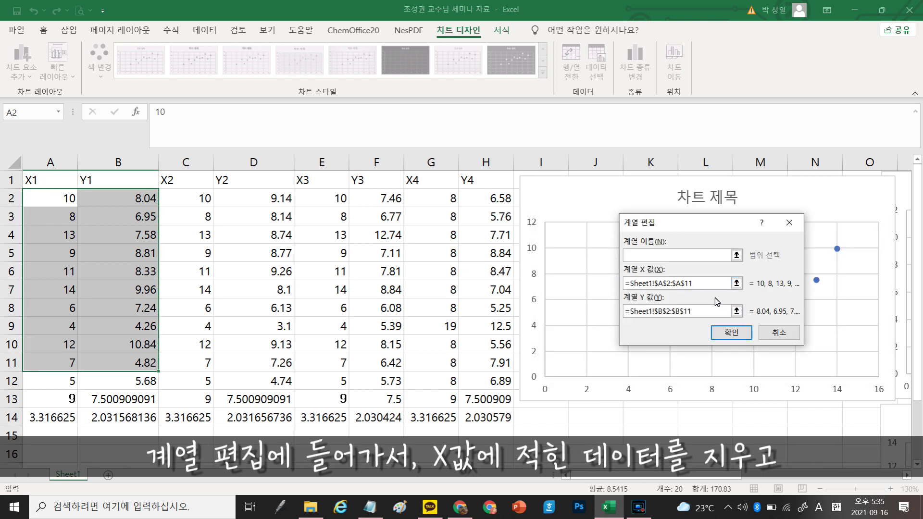
{"action": "left_click", "coordinate": [701, 288]}
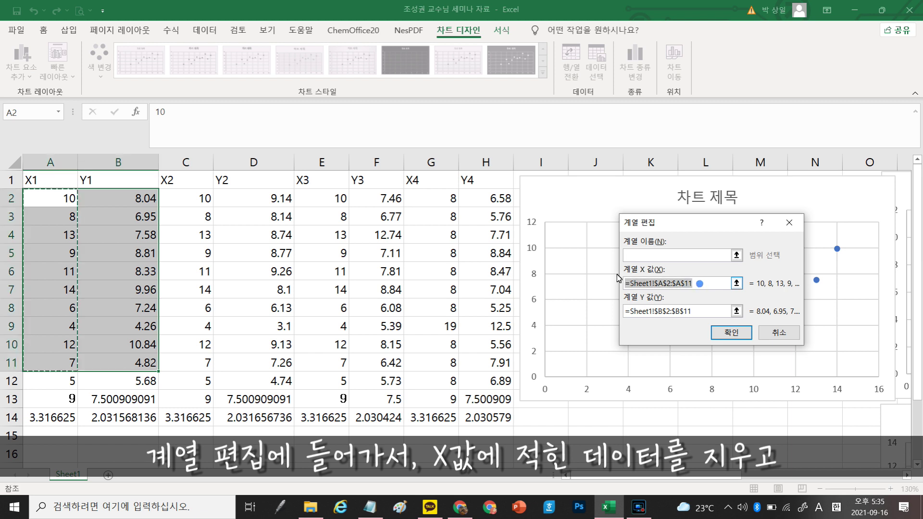
{"action": "left_click_drag", "start_coordinate": [624, 283], "coordinate": [690, 290]}
{"action": "key", "text": "BackSpace"}
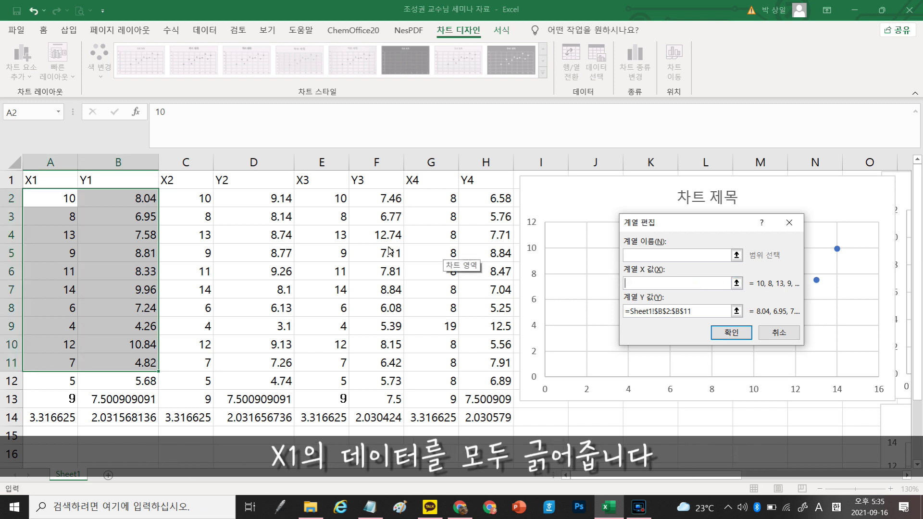
{"action": "left_click_drag", "start_coordinate": [46, 197], "coordinate": [63, 382]}
- Set the series' Y values to the range B2:B12 and apply the new chart data source
{"action": "left_click_drag", "start_coordinate": [709, 311], "coordinate": [618, 312]}
{"action": "key", "text": "BackSpace"}
{"action": "left_click_drag", "start_coordinate": [112, 197], "coordinate": [115, 393]}
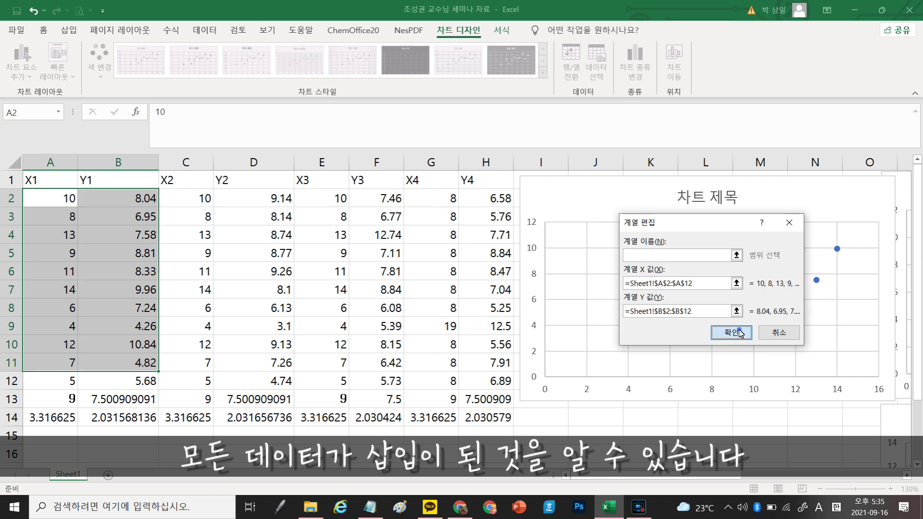
{"action": "left_click", "coordinate": [740, 333]}
{"action": "left_click", "coordinate": [809, 363]}
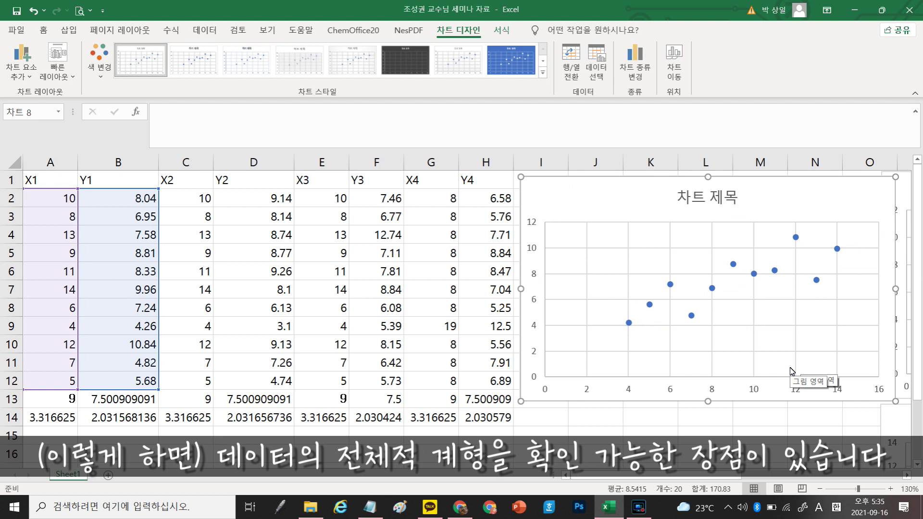
- Replace the scatter chart's title with "X1, Y1"
{"action": "left_click", "coordinate": [729, 200]}
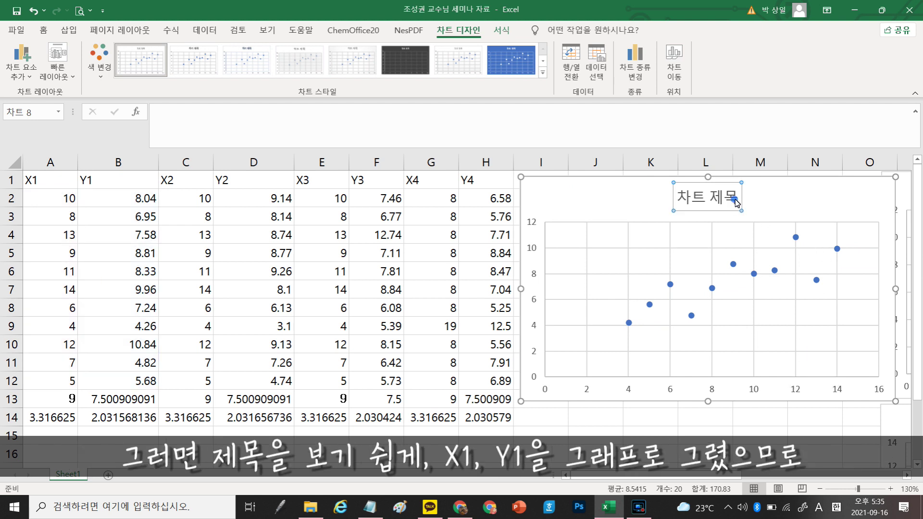
{"action": "left_click_drag", "start_coordinate": [730, 201], "coordinate": [674, 199]}
{"action": "key", "text": "Delete"}
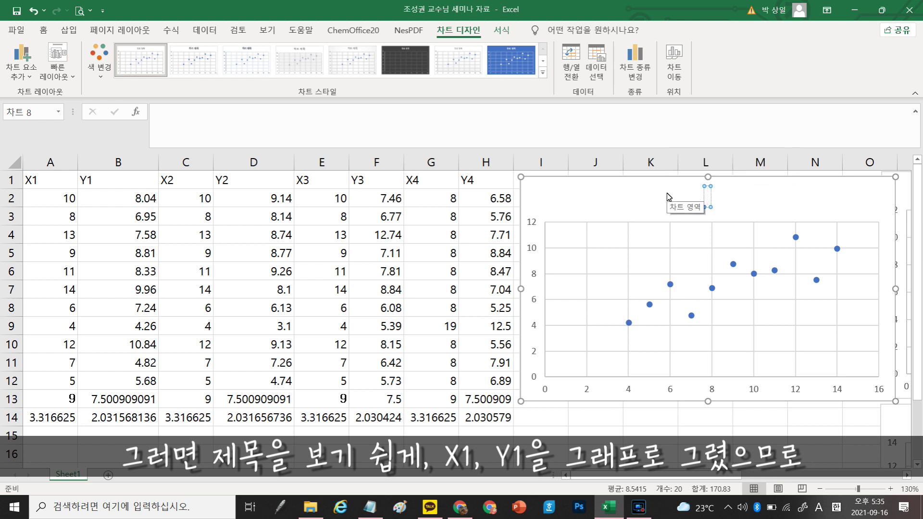
{"action": "type", "text": "X1, Y1"}
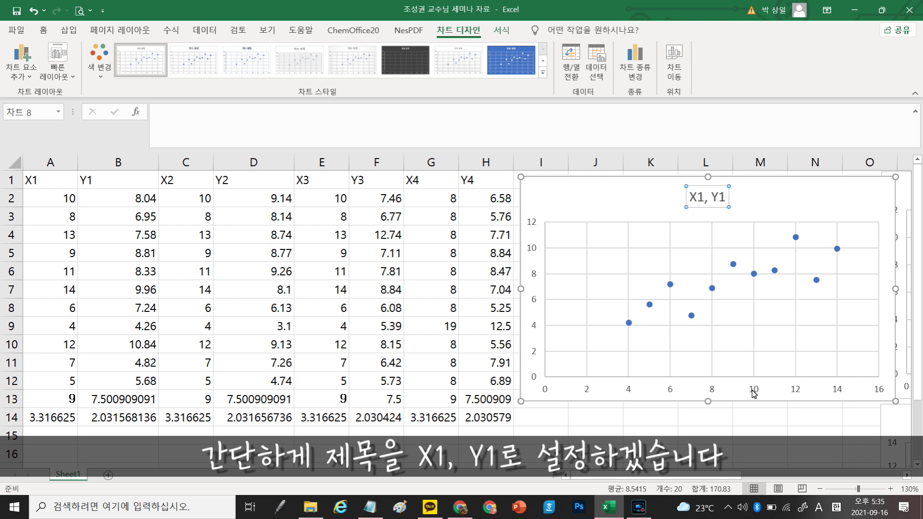
{"action": "left_click", "coordinate": [748, 425]}
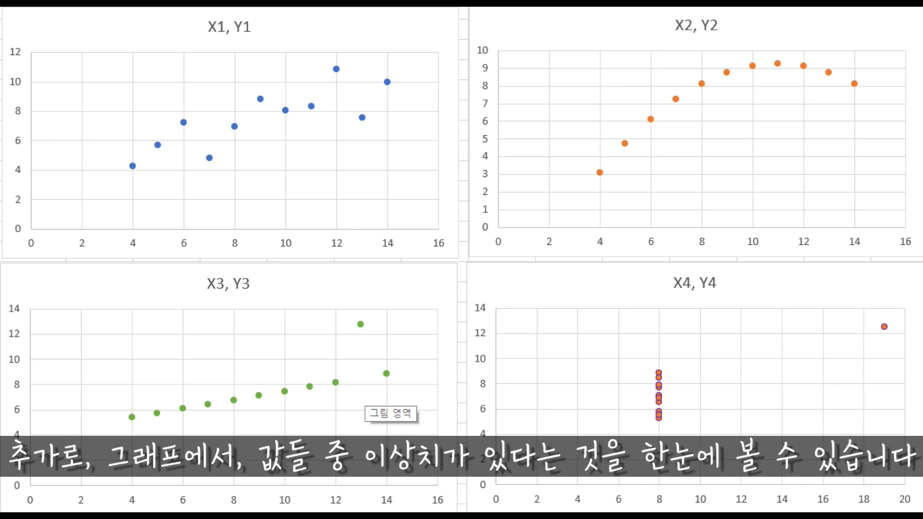
- Add a linear trendline to the X1, Y1 scatter chart next to the X2, Y2 chart
{"action": "left_click", "coordinate": [517, 169]}
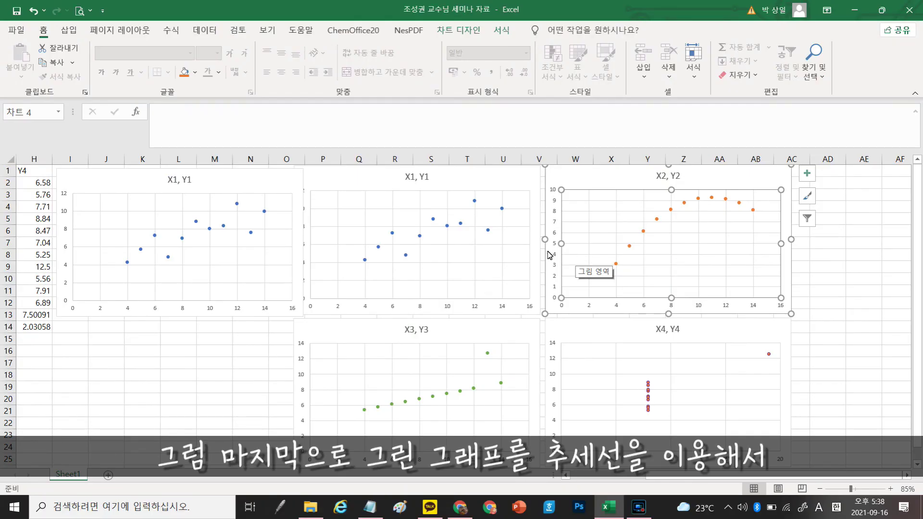
{"action": "left_click", "coordinate": [494, 255]}
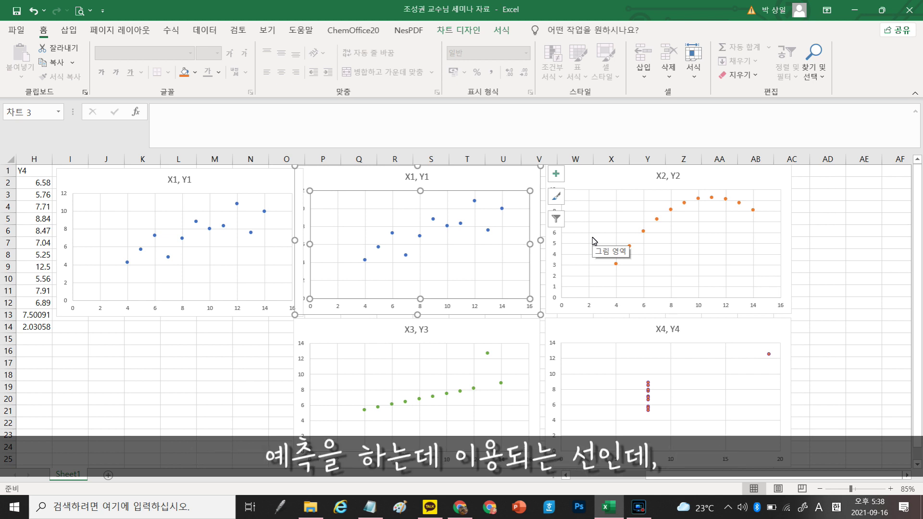
{"action": "left_click", "coordinate": [557, 179]}
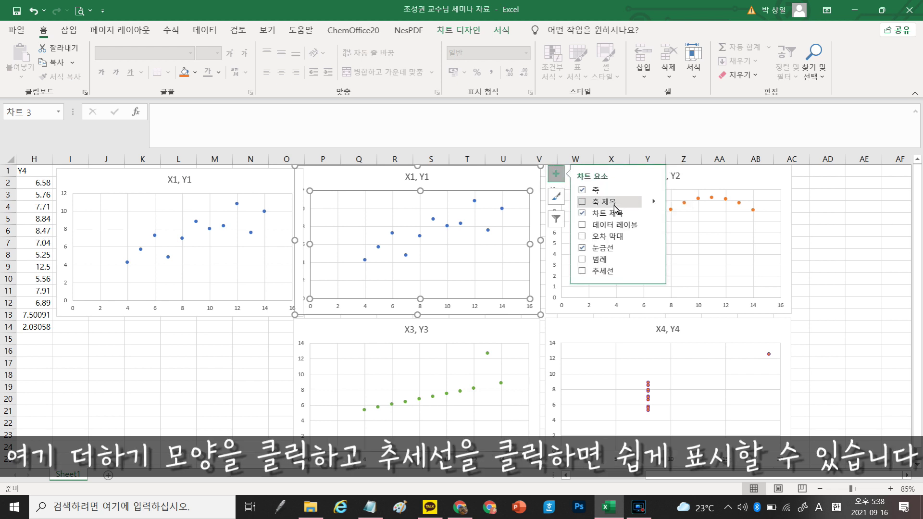
{"action": "left_click", "coordinate": [585, 271]}
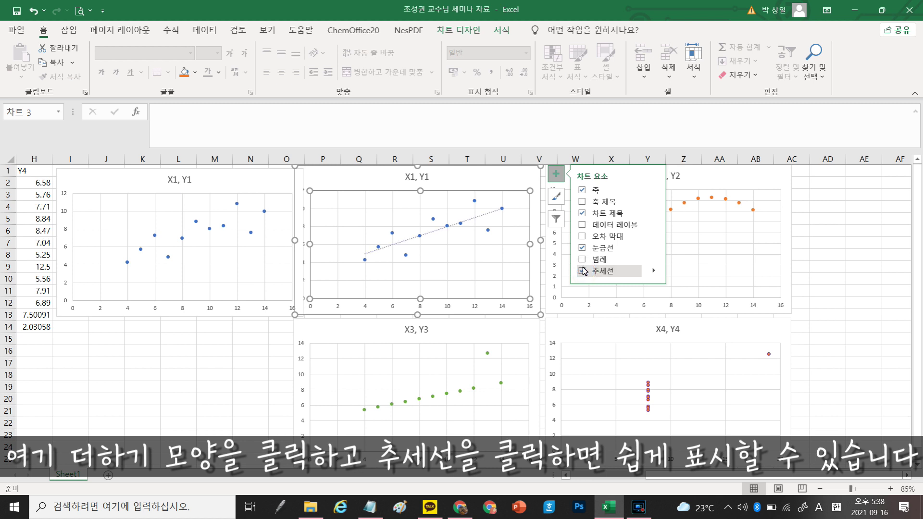
{"action": "left_click", "coordinate": [653, 271]}
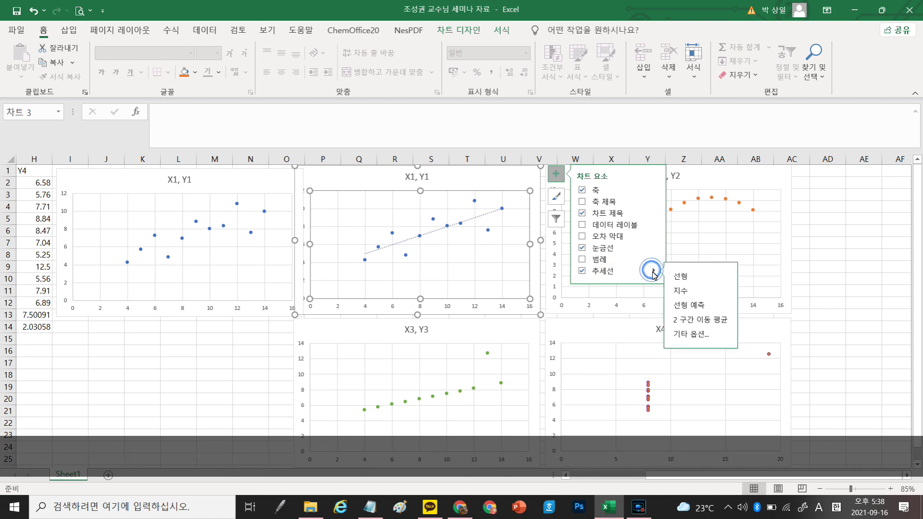
{"action": "left_click", "coordinate": [822, 239]}
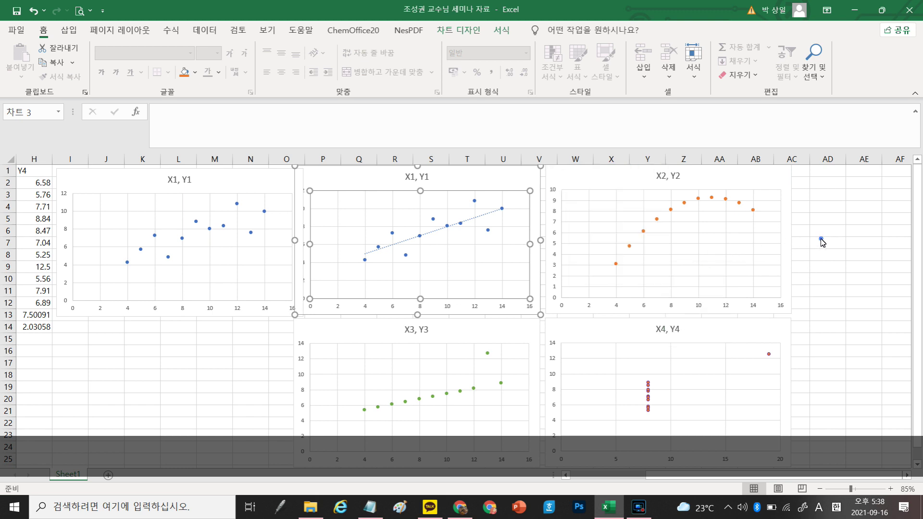
- Add a linear trendline to the X2, Y2 scatter chart
{"action": "left_click", "coordinate": [783, 177]}
{"action": "left_click", "coordinate": [803, 178]}
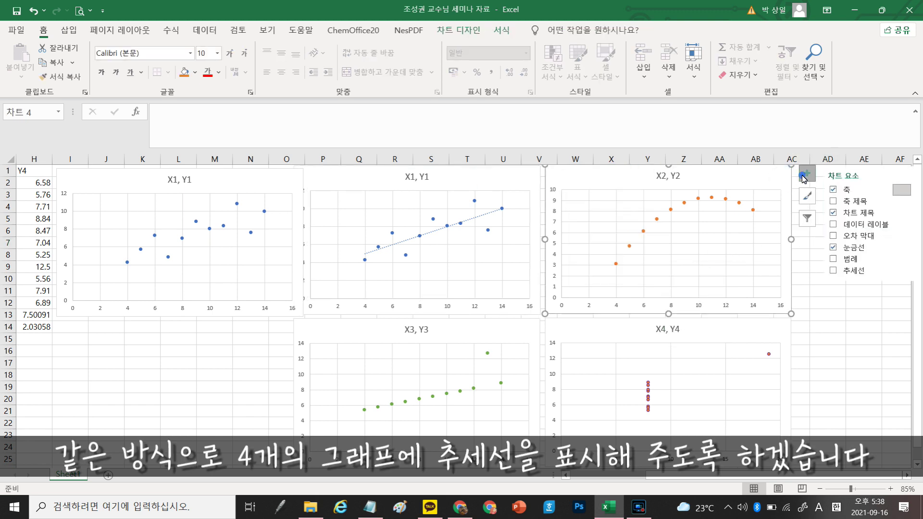
{"action": "left_click", "coordinate": [833, 270]}
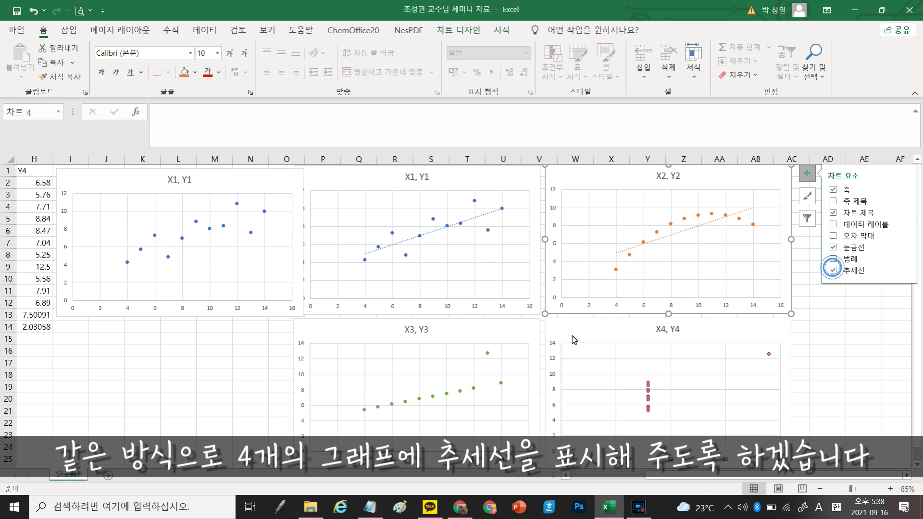
- Add a linear trendline to the X3, Y3 scatter chart
{"action": "left_click", "coordinate": [515, 349]}
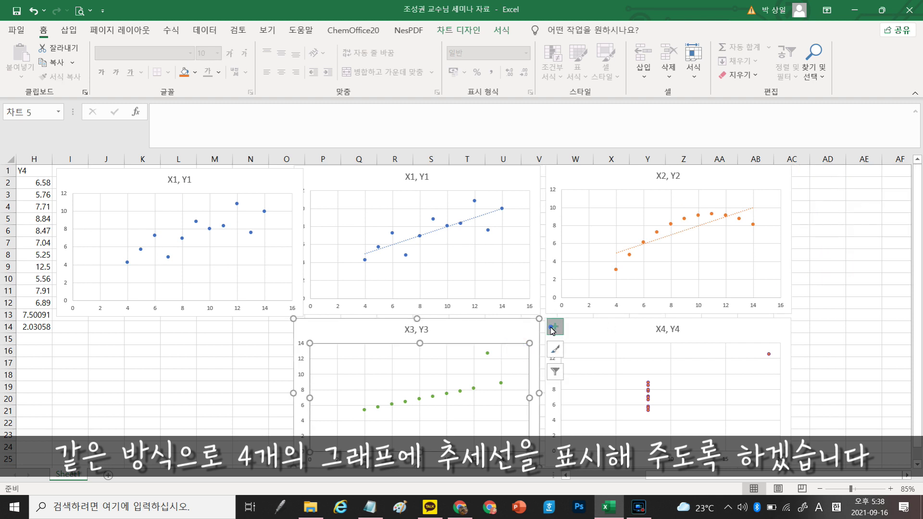
{"action": "left_click", "coordinate": [554, 327]}
{"action": "left_click", "coordinate": [580, 424]}
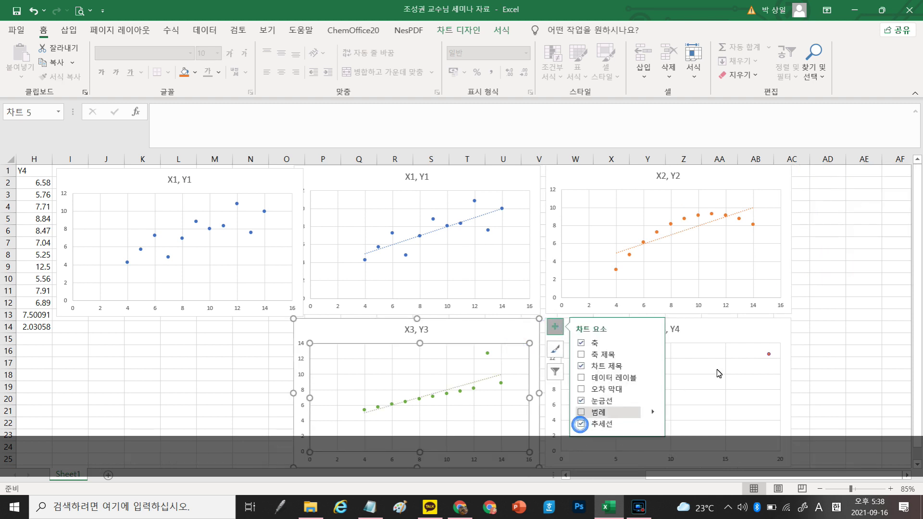
- Add a linear trendline to the X4, Y4 scatter chart and deselect the chart
{"action": "left_click", "coordinate": [769, 334]}
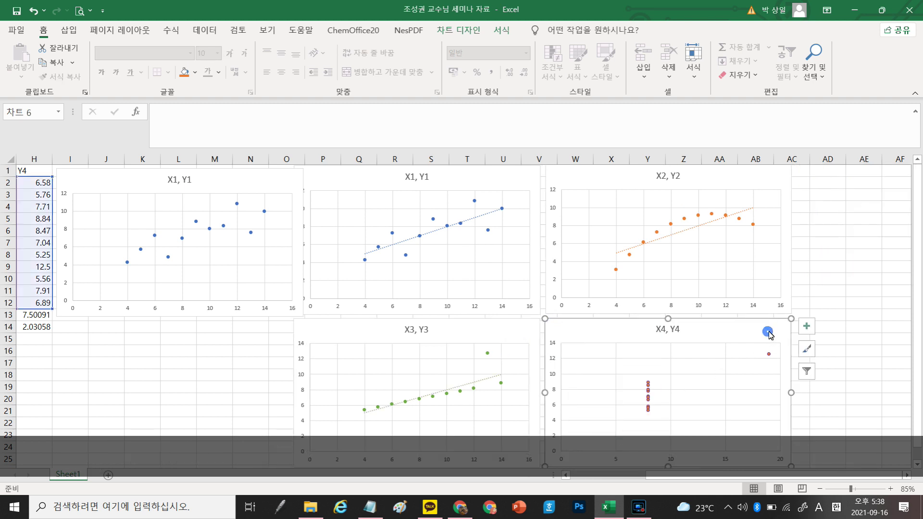
{"action": "left_click", "coordinate": [801, 330]}
{"action": "left_click", "coordinate": [833, 423]}
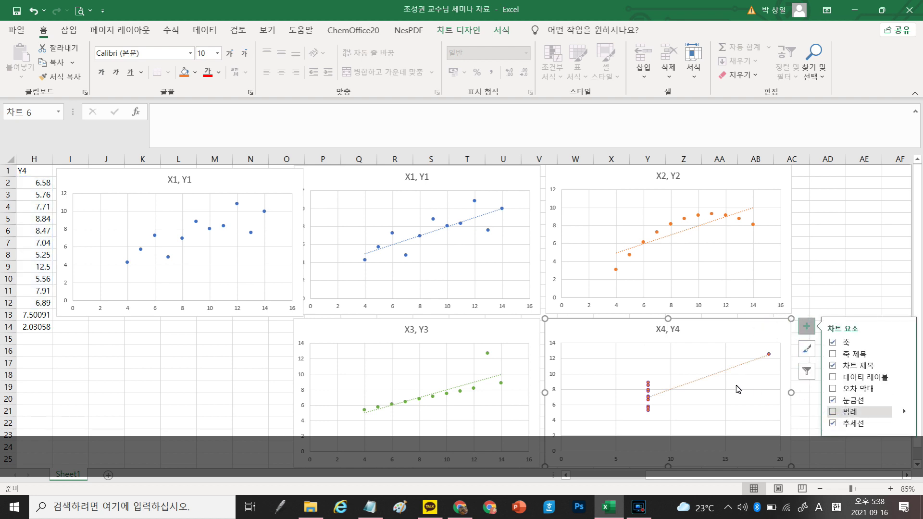
{"action": "left_click", "coordinate": [885, 260]}
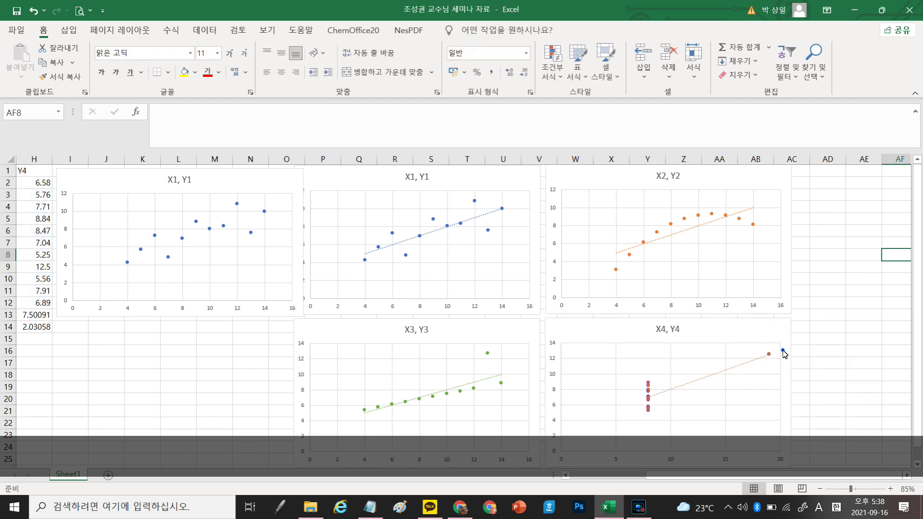
{"action": "left_click", "coordinate": [783, 350]}
{"action": "left_click", "coordinate": [526, 339]}
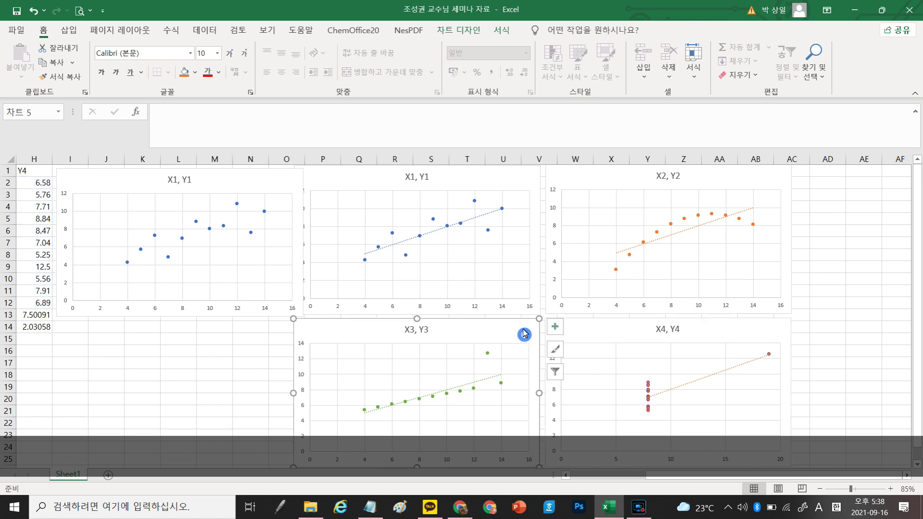
{"action": "left_click", "coordinate": [496, 264]}
{"action": "left_click", "coordinate": [711, 255]}
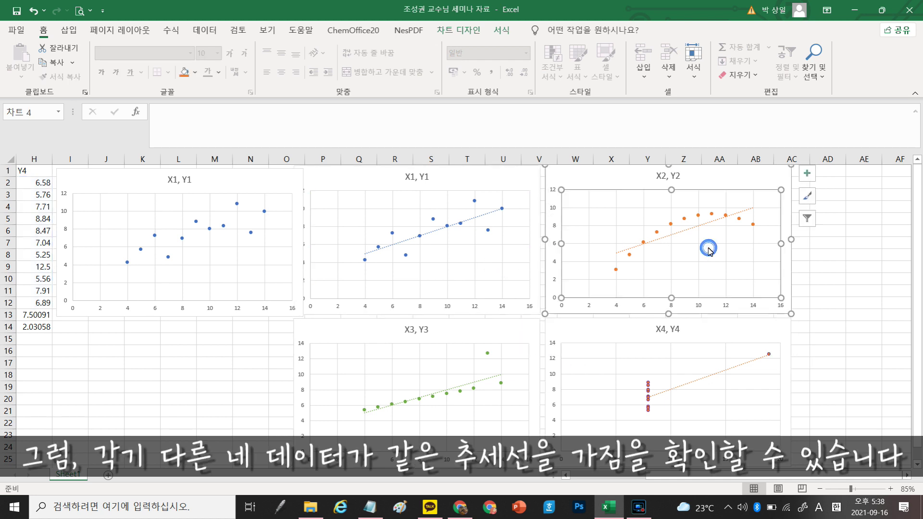
- Display the trendline's equation and R-squared value on the X1, Y1 chart that has a trendline
{"action": "left_click", "coordinate": [472, 220]}
{"action": "left_click", "coordinate": [472, 220]}
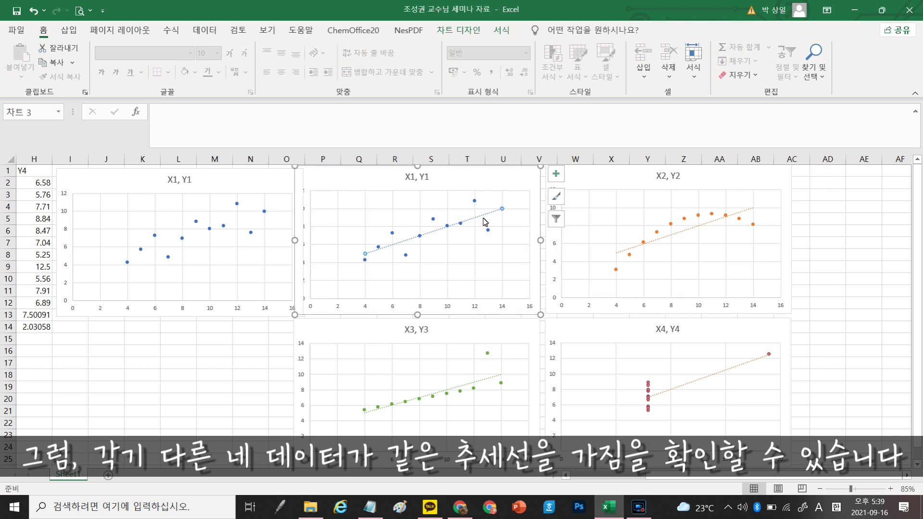
{"action": "right_click", "coordinate": [485, 219]}
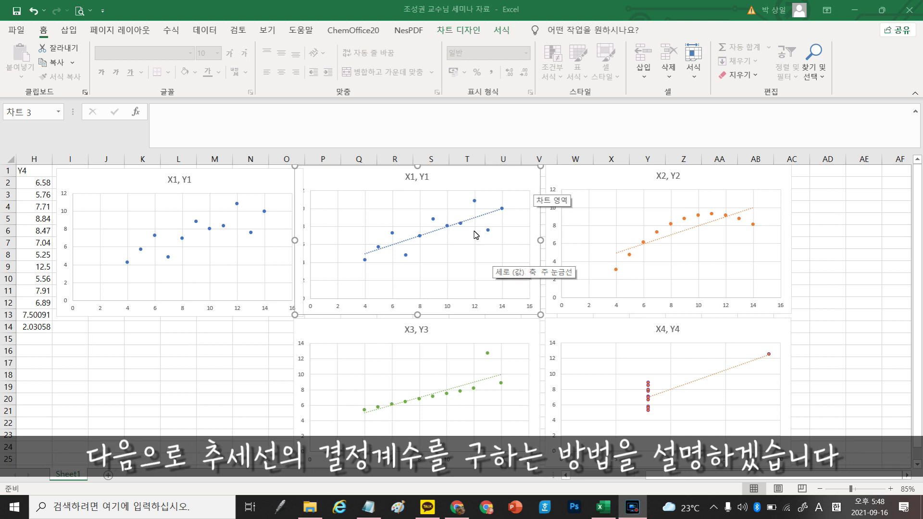
{"action": "left_click", "coordinate": [506, 187]}
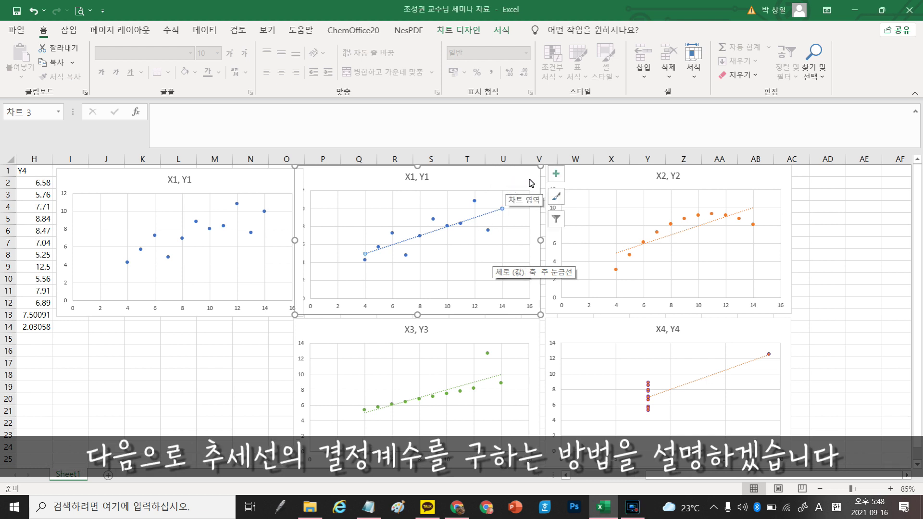
{"action": "left_click", "coordinate": [555, 177]}
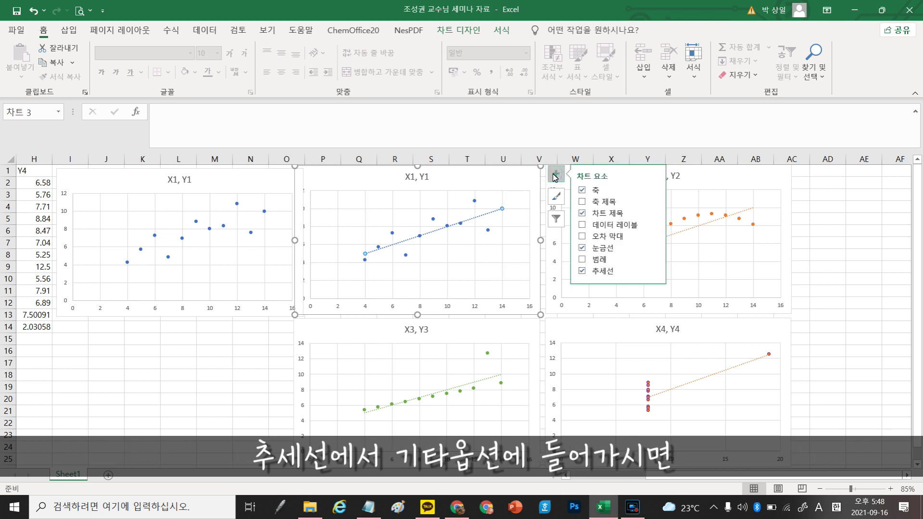
{"action": "left_click", "coordinate": [653, 271]}
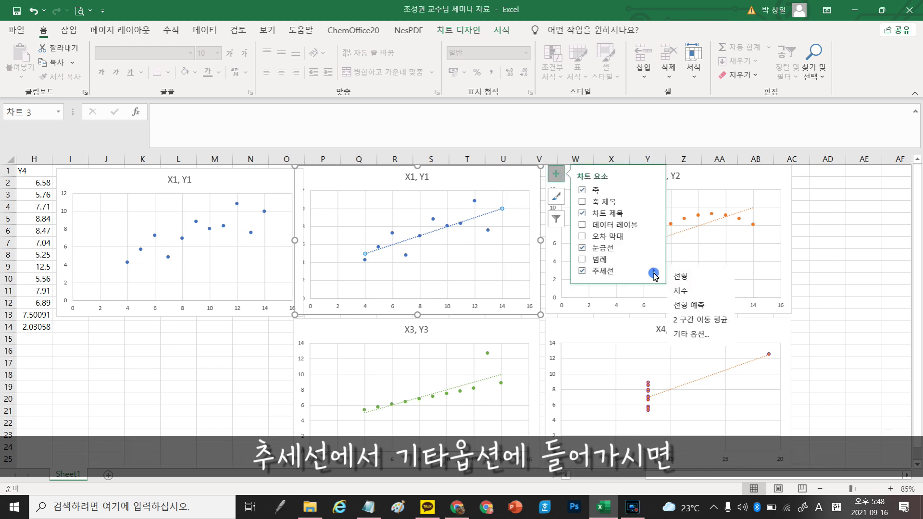
{"action": "left_click", "coordinate": [700, 335]}
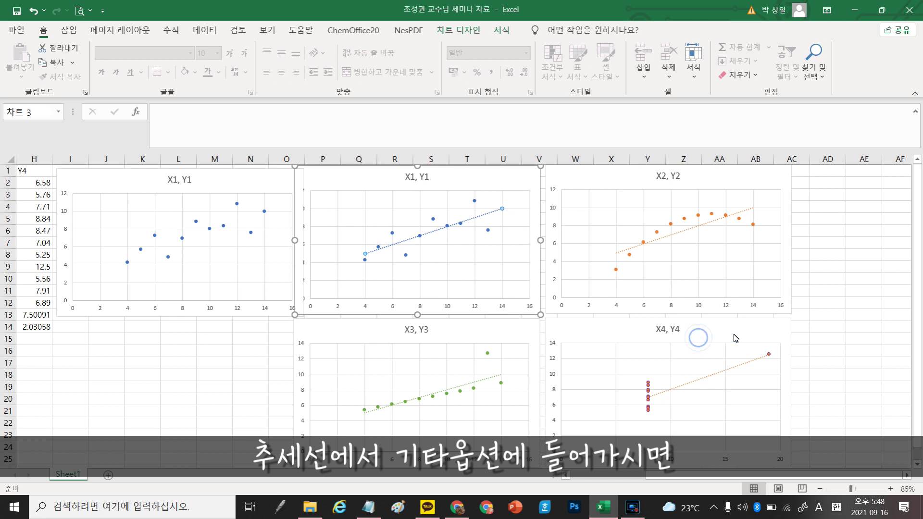
{"action": "scroll", "coordinate": [911, 318], "scroll_direction": "down", "scroll_amount": 3}
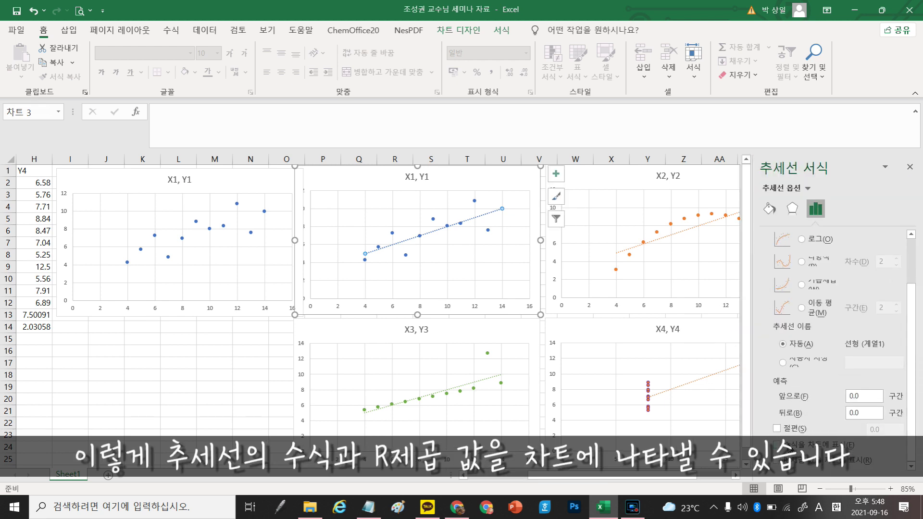
{"action": "left_click", "coordinate": [790, 446]}
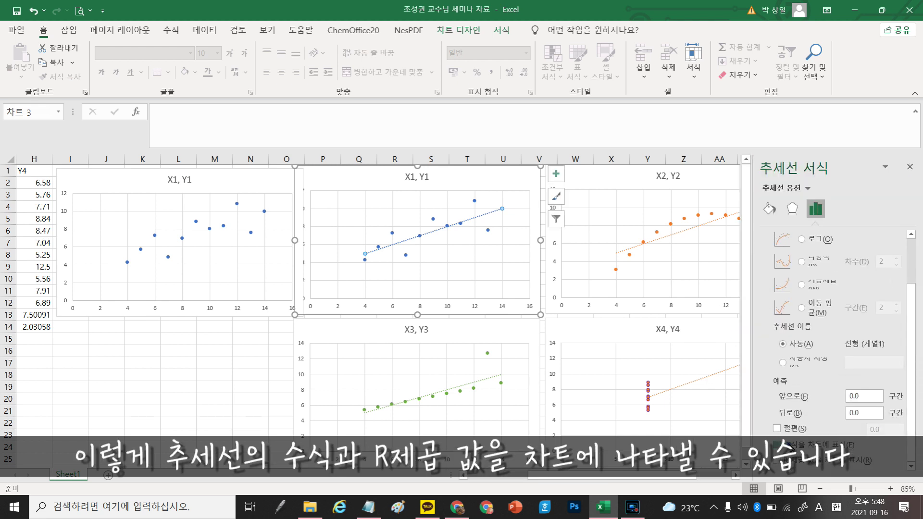
{"action": "left_click", "coordinate": [822, 463]}
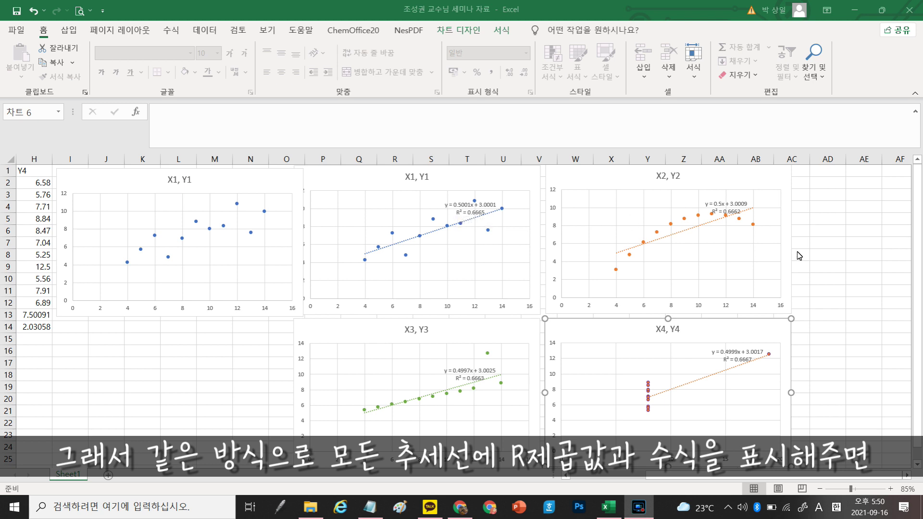
{"action": "left_click", "coordinate": [789, 238]}
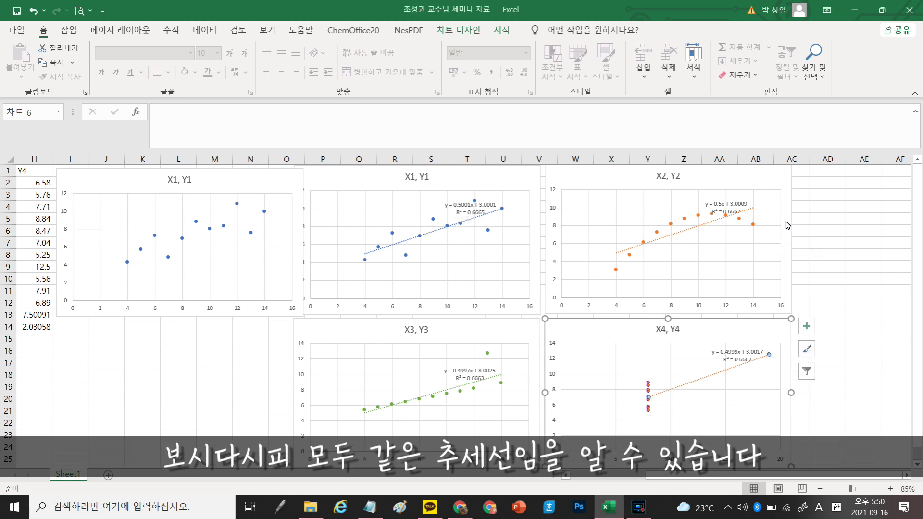
{"action": "left_click", "coordinate": [786, 224]}
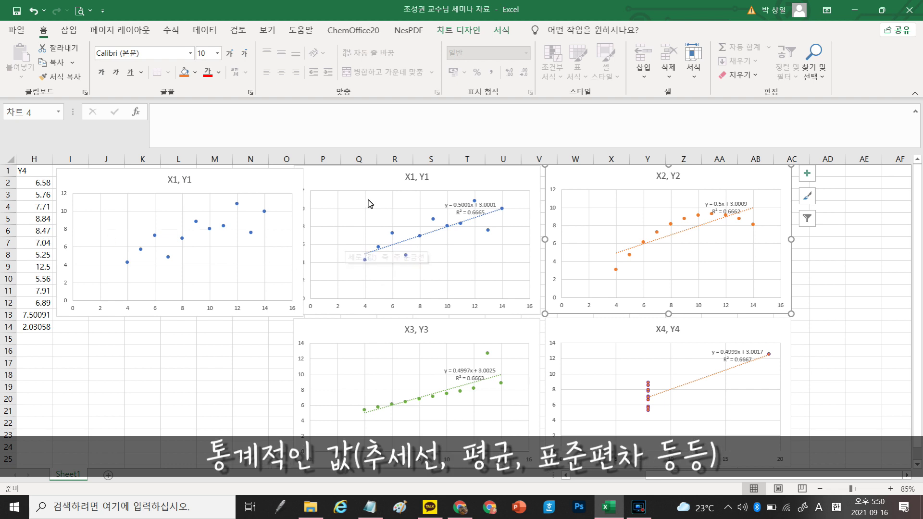
{"action": "left_click", "coordinate": [358, 188]}
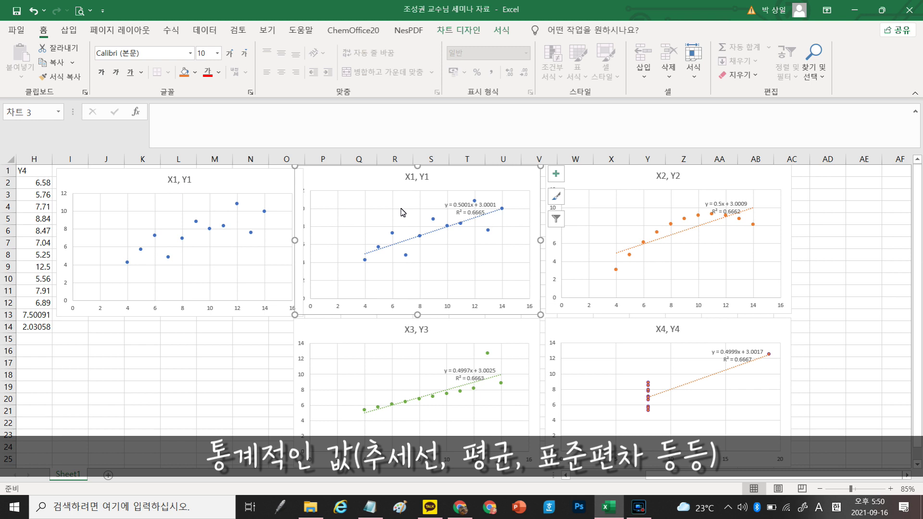